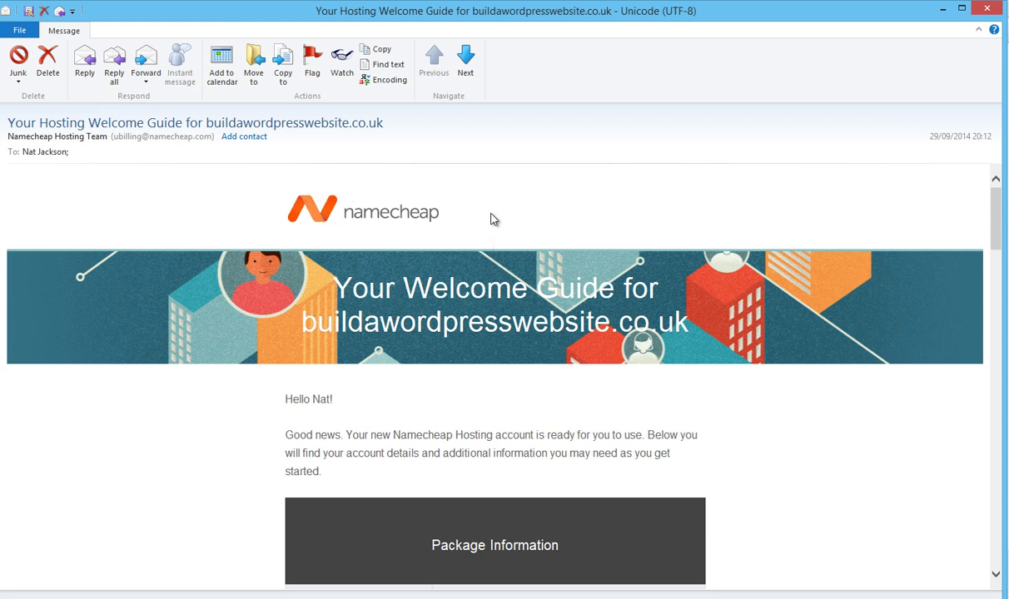
# Step: Scroll the Namecheap welcome email down to its cPanel Access details table
pyautogui.moveTo(997, 218); pyautogui.dragTo(997, 372)
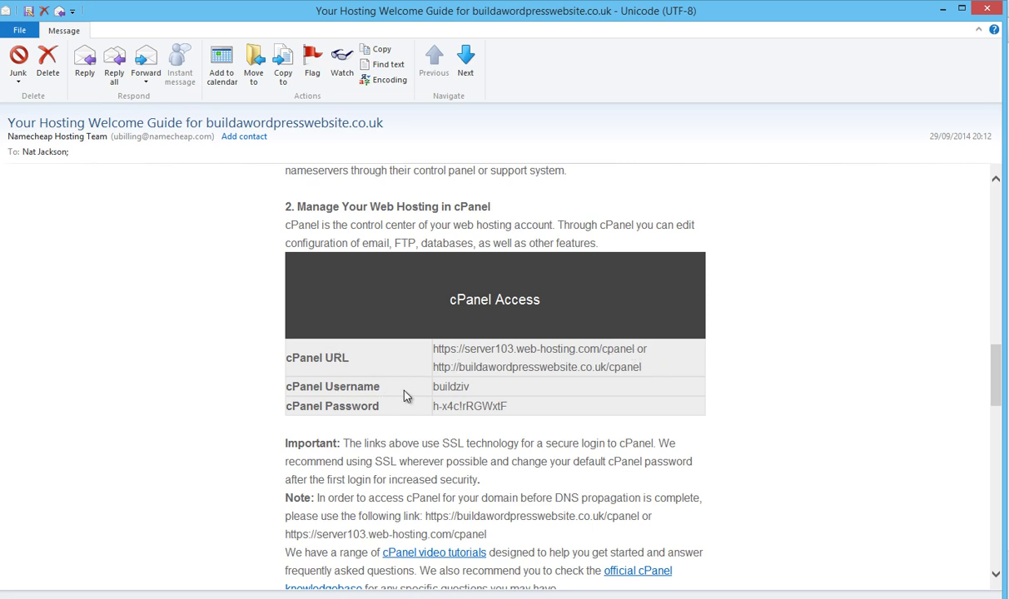
# Step: Copy the cPanel URL from the email and load it in Chrome's address bar
pyautogui.moveTo(642, 366); pyautogui.dragTo(426, 363)
pyautogui.rightClick(464, 378)
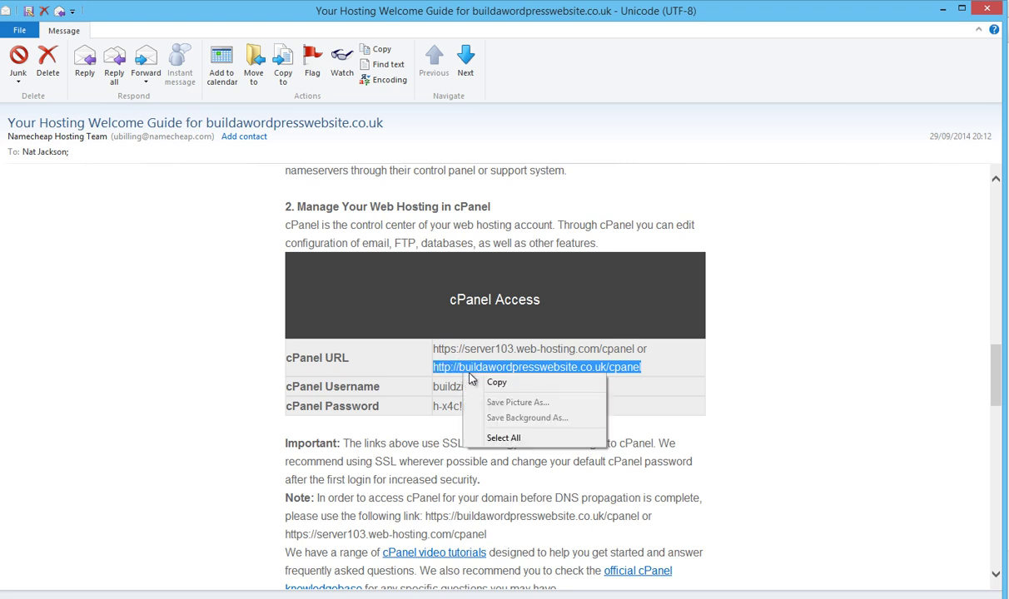
pyautogui.click(496, 384)
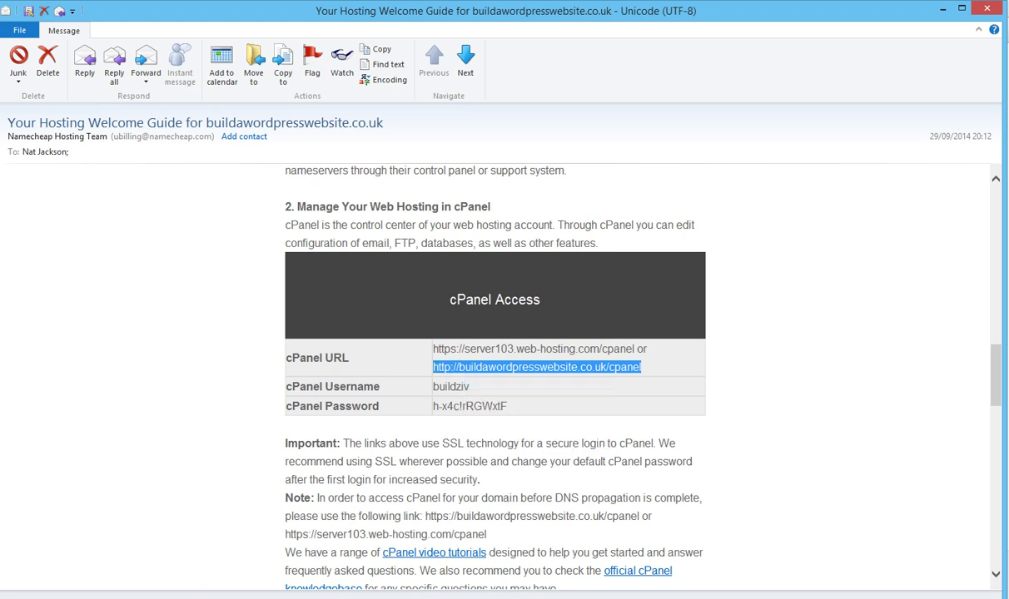
pyautogui.hotkey('alt', 'Tab')
pyautogui.click(226, 34)
pyautogui.rightClick(224, 38)
pyautogui.click(259, 99)
pyautogui.press('Return')
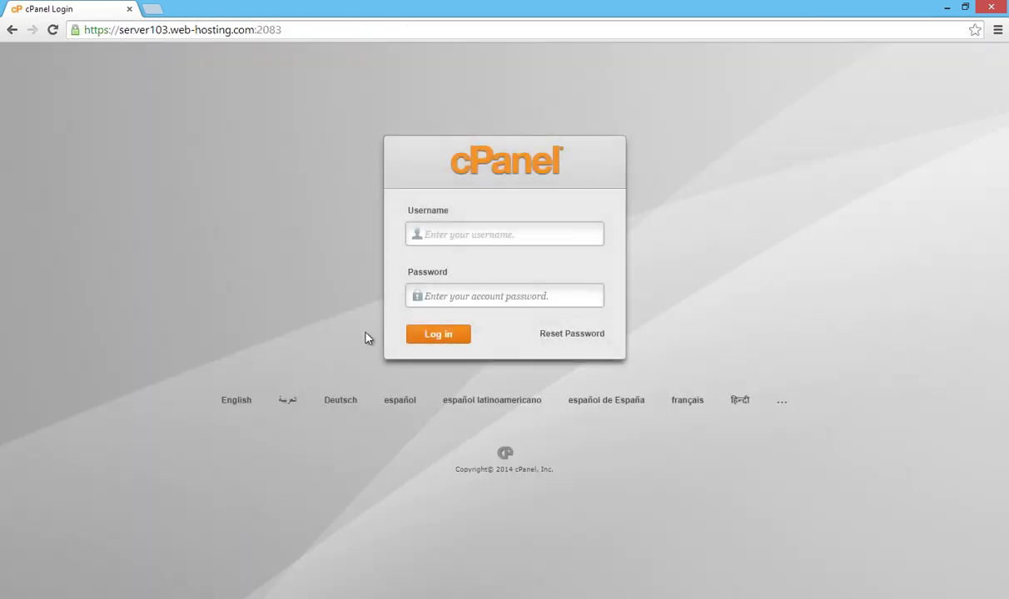
# Step: Copy the cPanel username from the welcome email into the login page's Username field
pyautogui.click(542, 230)
pyautogui.moveTo(196, 595)
pyautogui.click(263, 536)
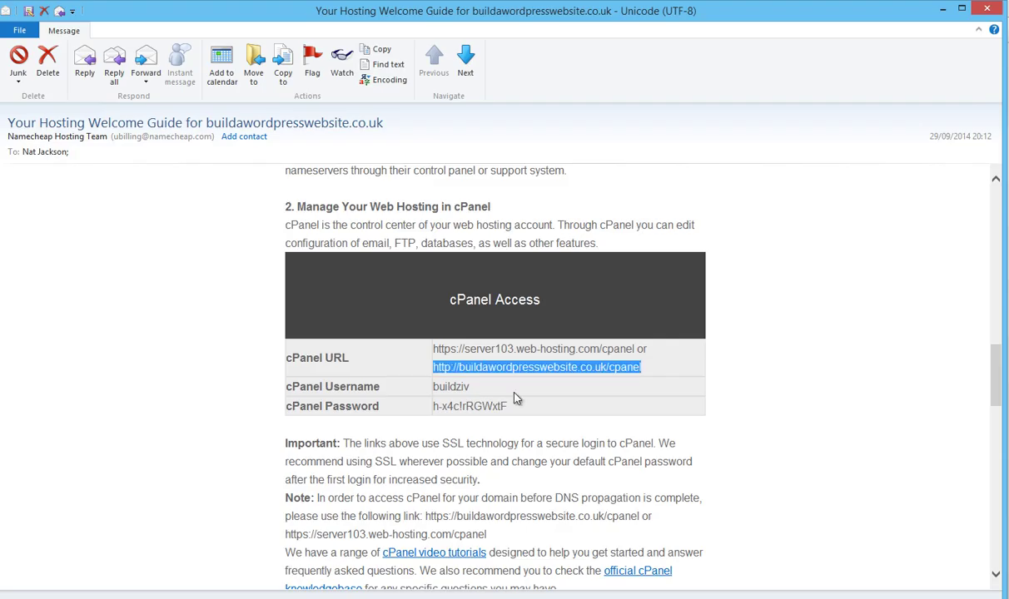
pyautogui.click(466, 393)
pyautogui.moveTo(441, 394); pyautogui.dragTo(432, 392)
pyautogui.rightClick(436, 391)
pyautogui.click(468, 399)
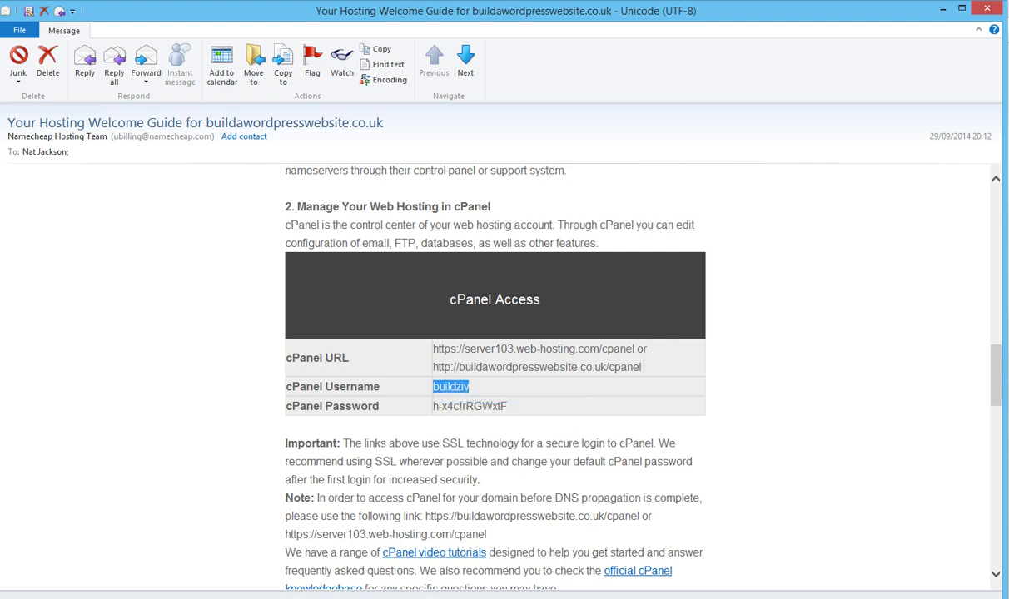
pyautogui.hotkey('alt', 'Tab')
pyautogui.rightClick(445, 240)
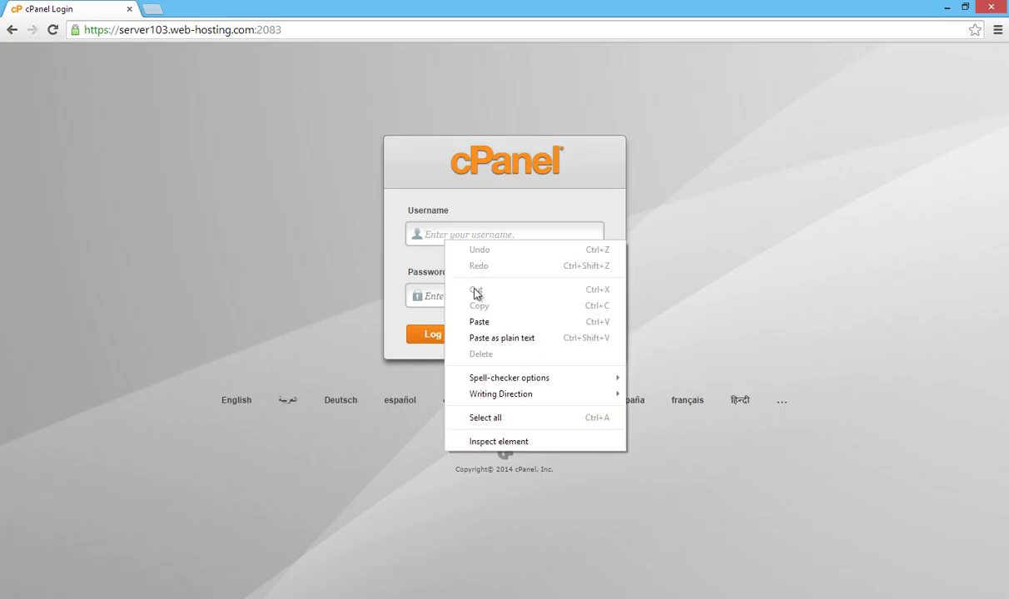
pyautogui.click(481, 322)
# Step: Copy the cPanel password from the email into the Password field and log in
pyautogui.moveTo(187, 598)
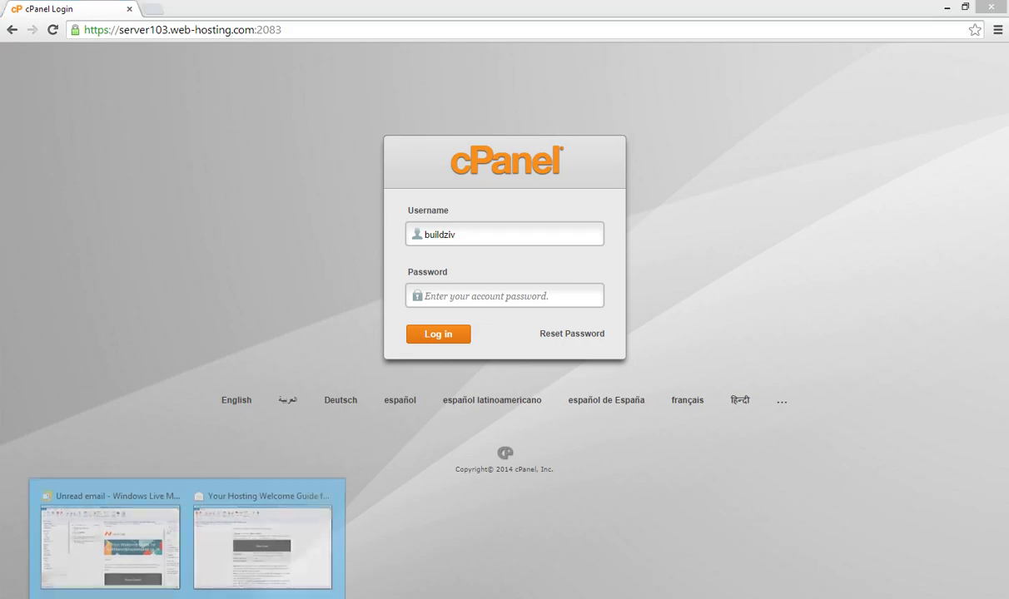
pyautogui.click(262, 549)
pyautogui.moveTo(507, 408); pyautogui.dragTo(444, 413)
pyautogui.rightClick(444, 412)
pyautogui.click(475, 416)
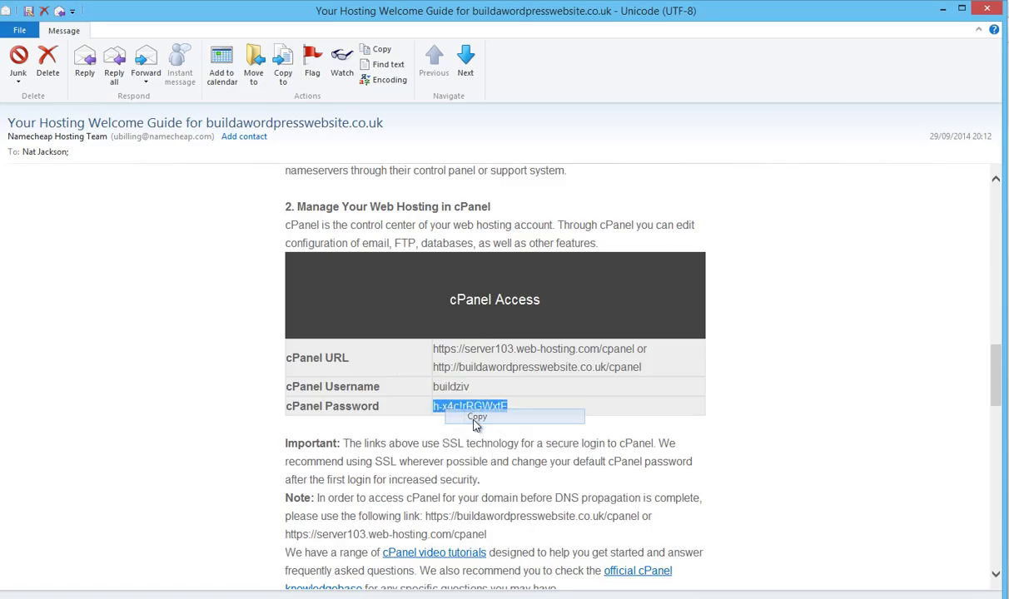
pyautogui.hotkey('alt', 'Tab')
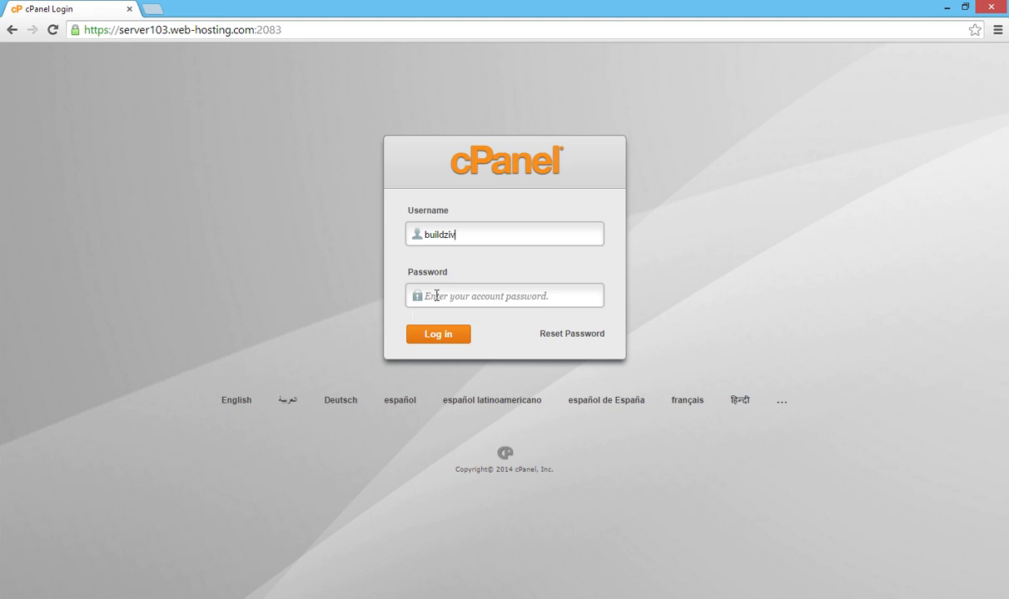
pyautogui.rightClick(435, 297)
pyautogui.click(486, 376)
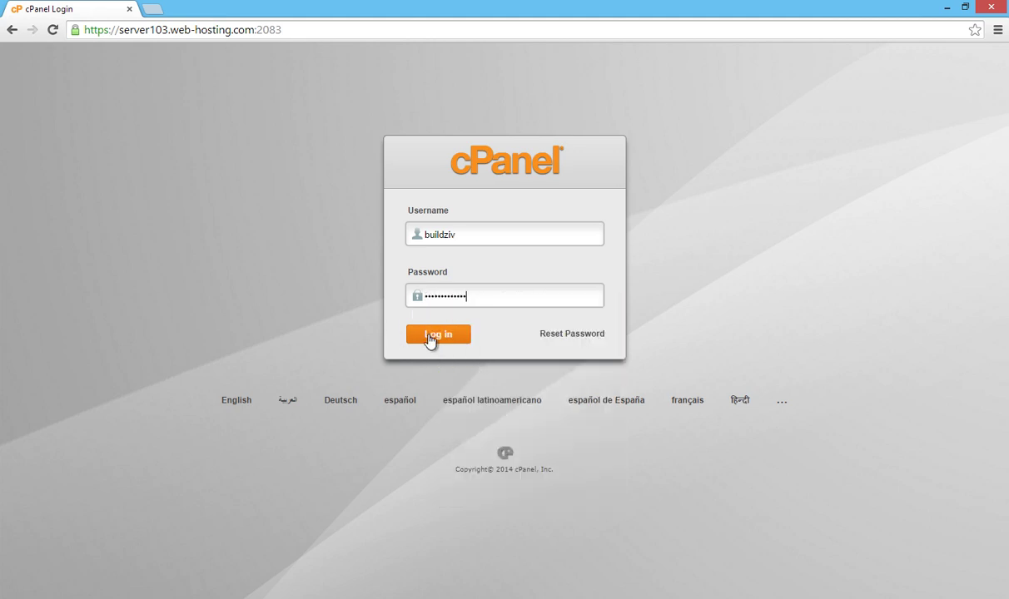
pyautogui.click(432, 337)
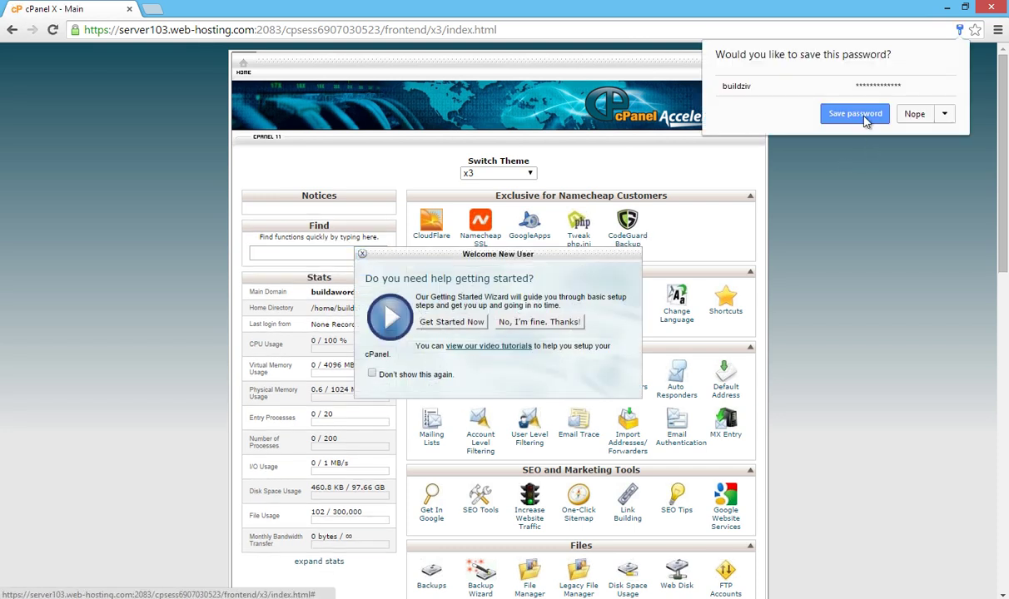
# Step: Dismiss the save-password and Welcome New User prompts, then choose WordPress under Softaculous Apps Installer
pyautogui.click(865, 118)
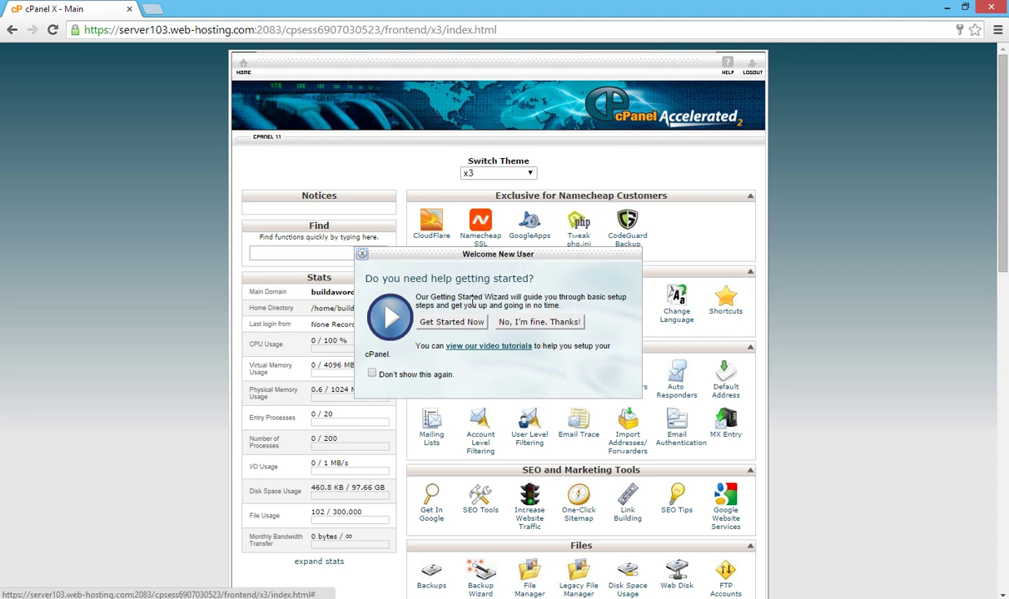
pyautogui.click(521, 322)
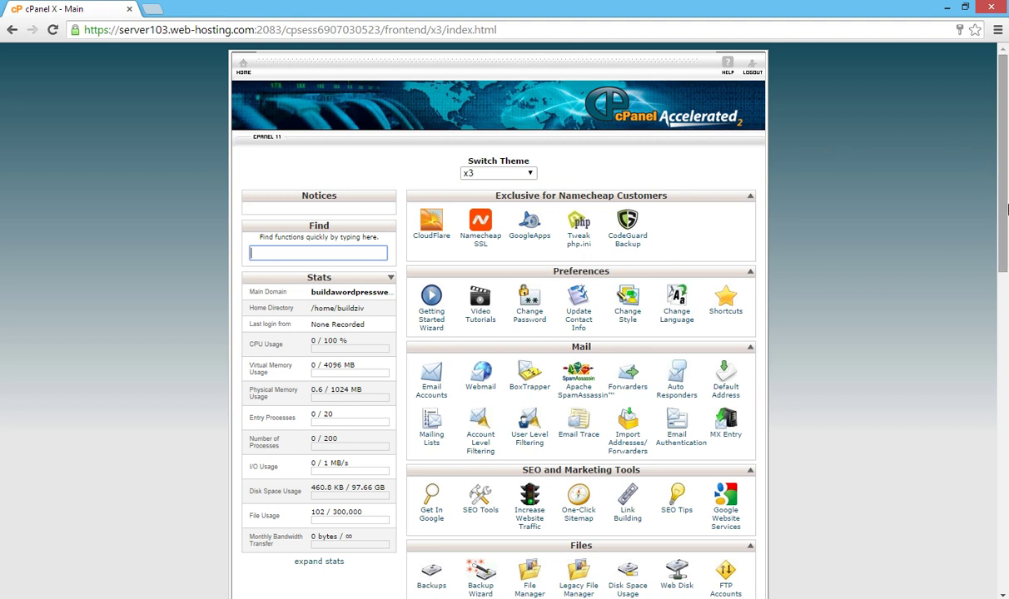
pyautogui.moveTo(1005, 179); pyautogui.dragTo(998, 499)
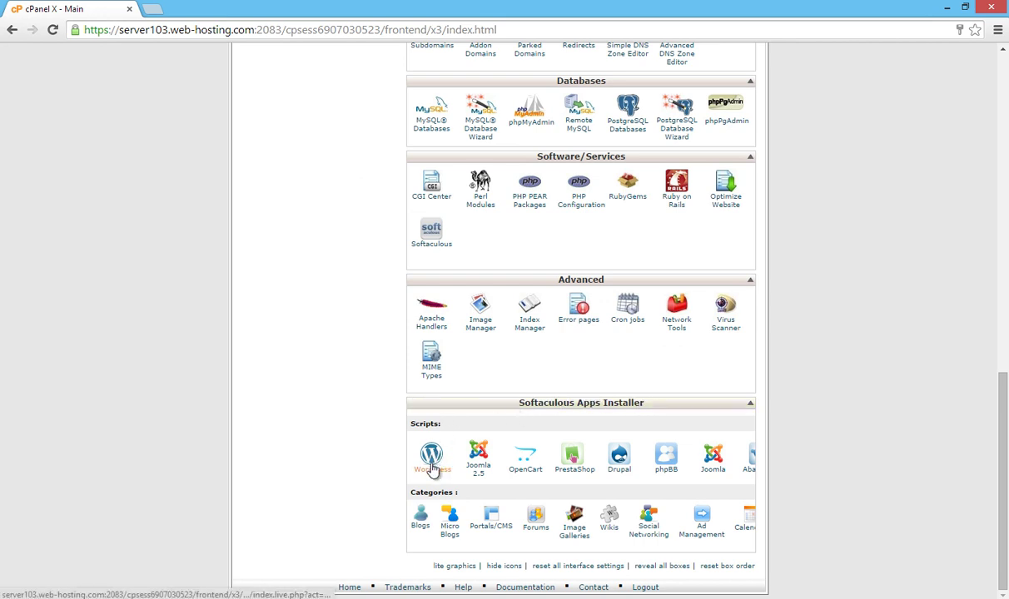
pyautogui.click(431, 470)
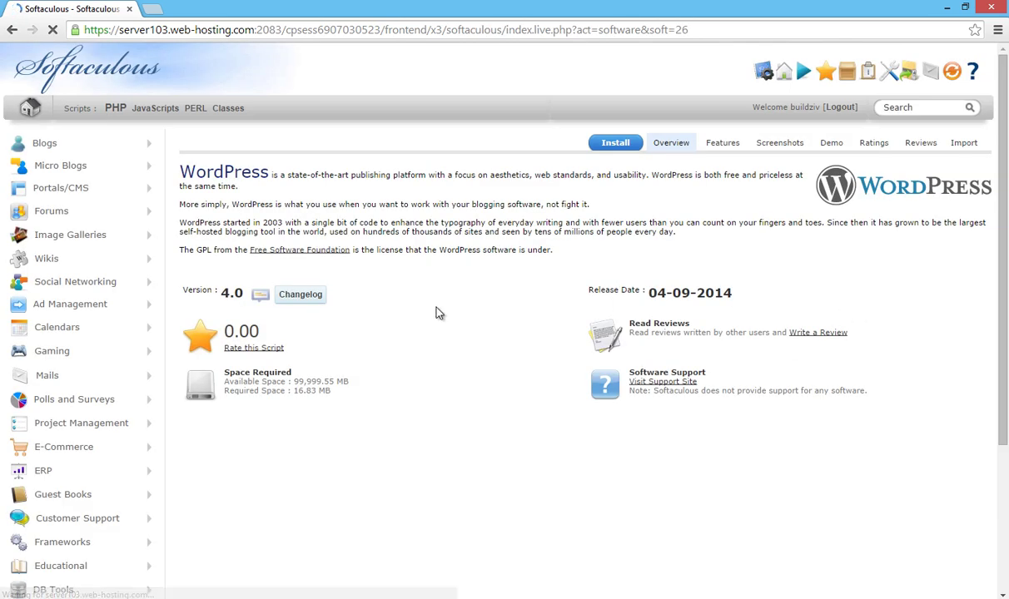
pyautogui.click(617, 145)
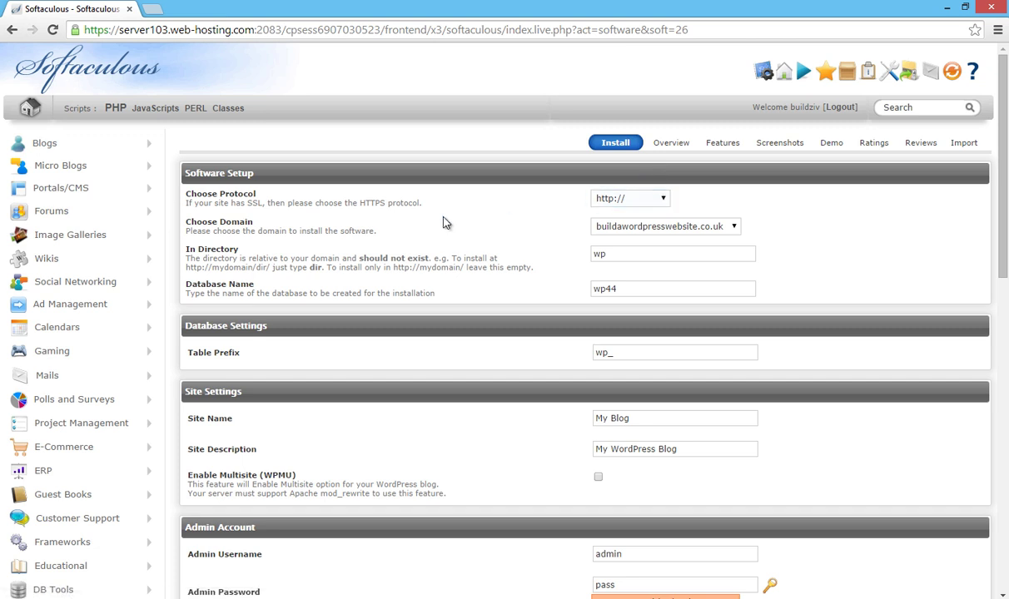
pyautogui.click(663, 199)
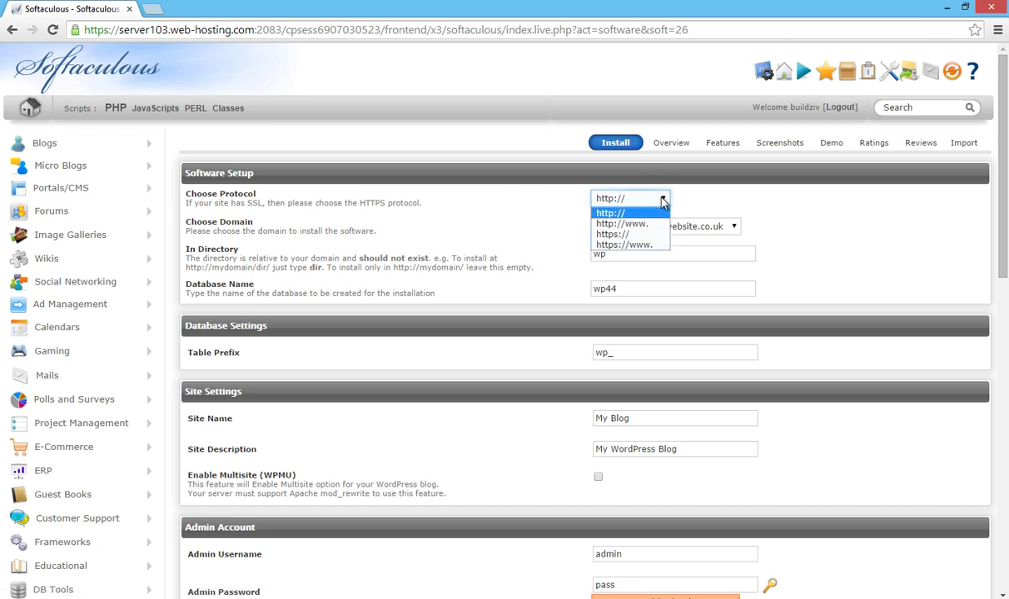
pyautogui.click(629, 227)
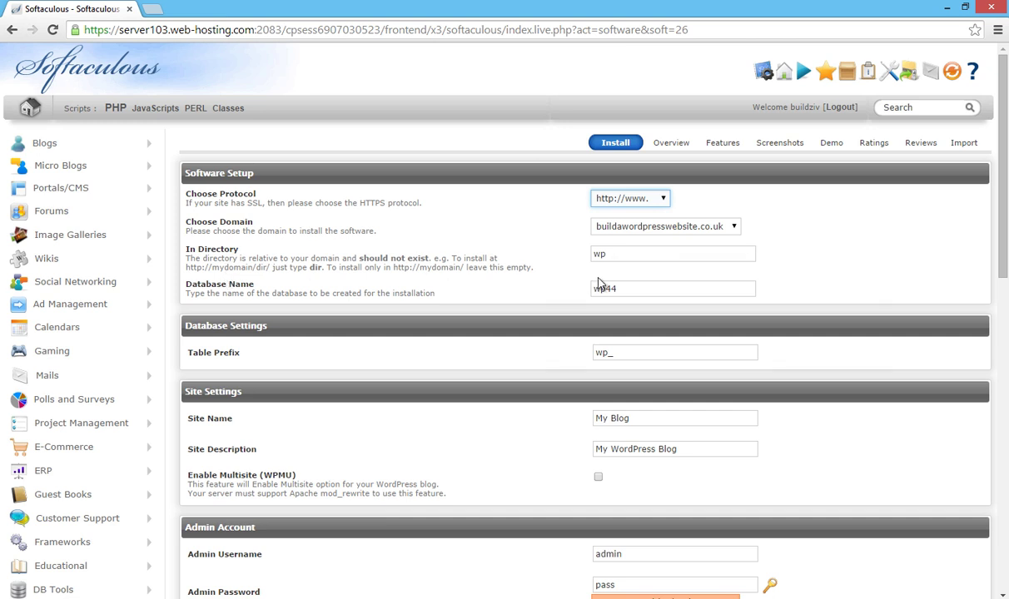
pyautogui.click(619, 256)
# Step: Clear the 'wp' install directory and rename the site from My Blog to 'Build A Wordpress Website'
pyautogui.moveTo(614, 254); pyautogui.dragTo(586, 257)
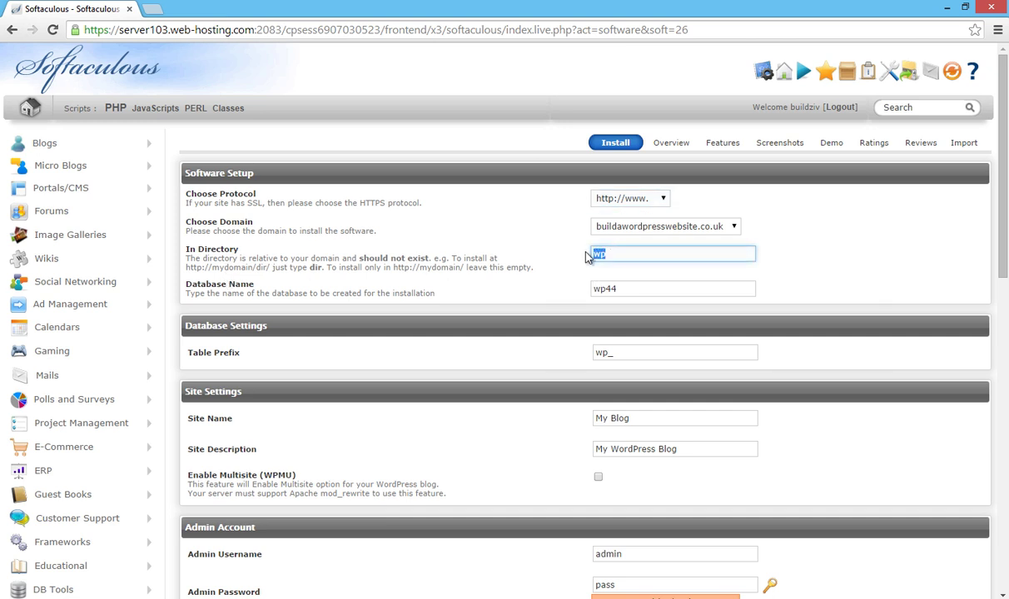
pyautogui.press('BackSpace')
pyautogui.moveTo(646, 419); pyautogui.dragTo(579, 424)
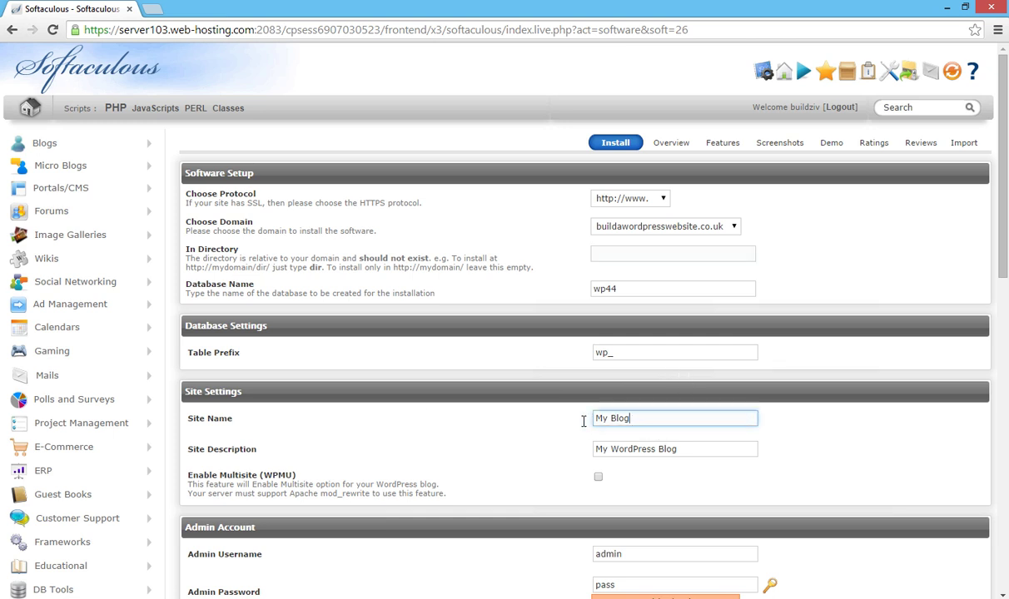
pyautogui.write('Build A Wordpress Website')
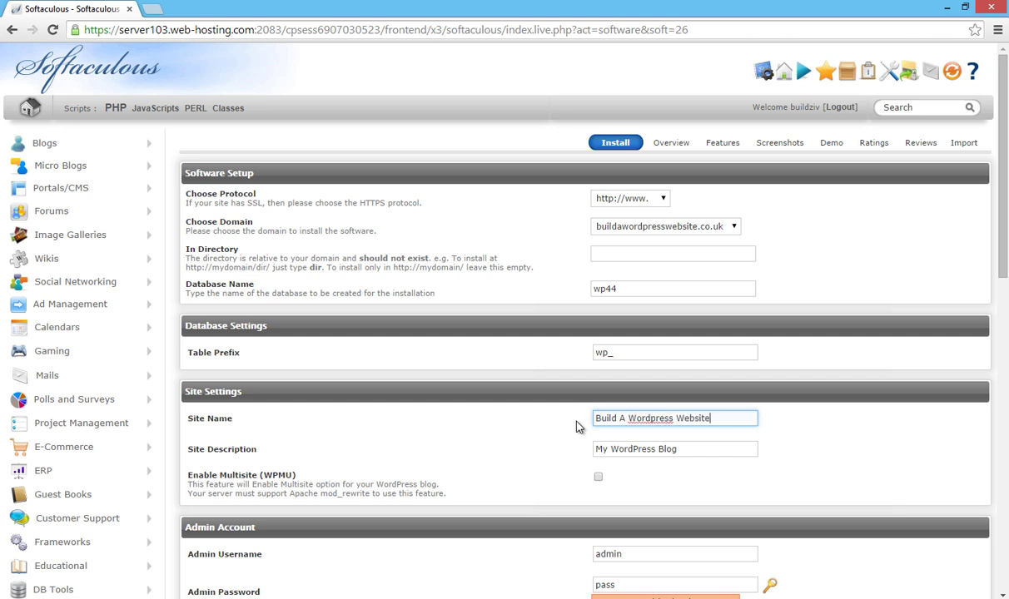
# Step: Set the site description to 'Learn How To Build A Website With Wordpress'
pyautogui.click(697, 449)
pyautogui.moveTo(697, 449); pyautogui.dragTo(577, 456)
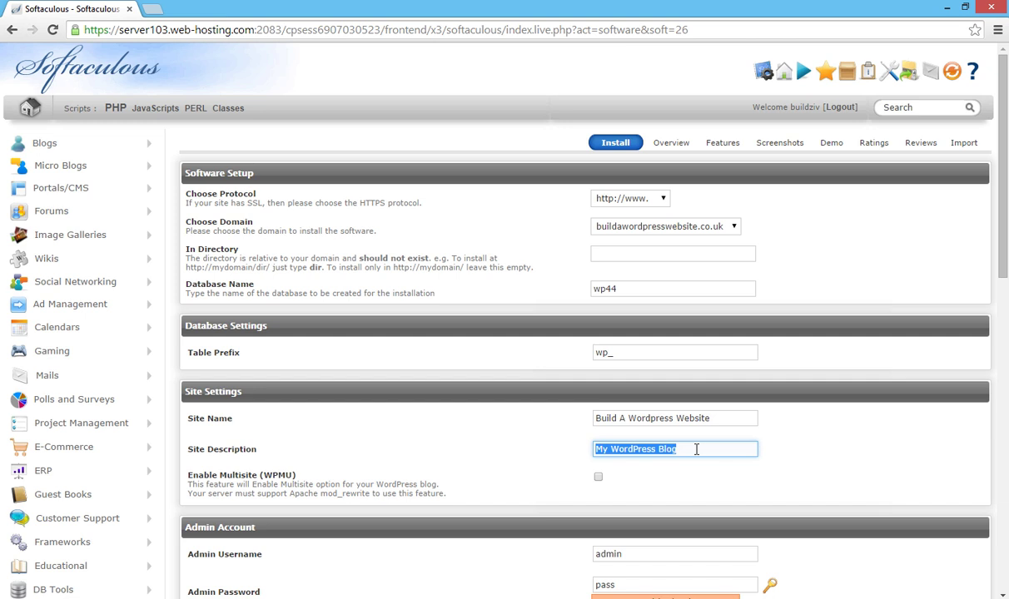
pyautogui.write('Learn How To Build A Website')
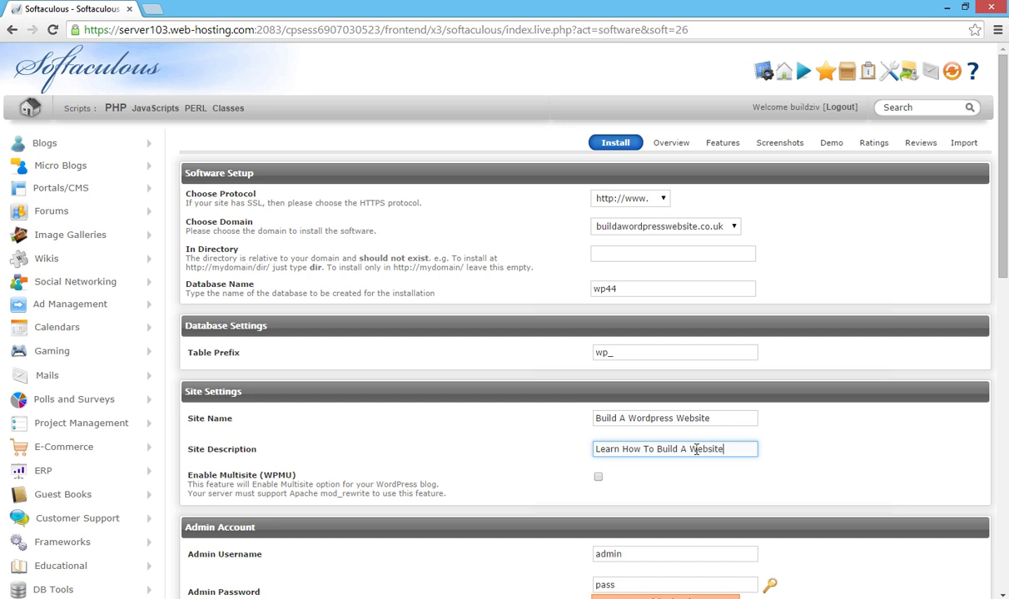
pyautogui.write('With Wordpress')
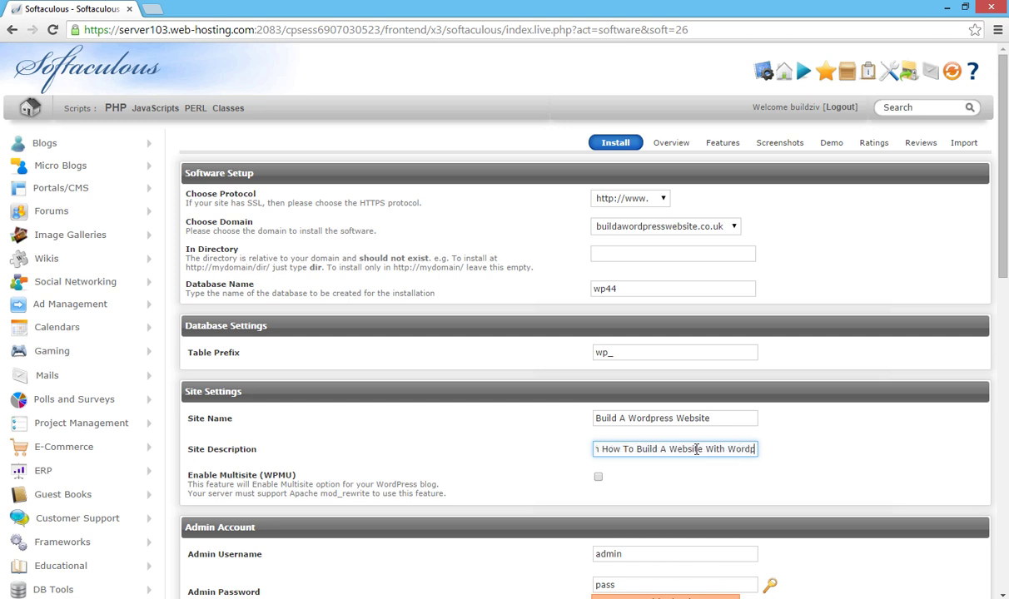
pyautogui.click(856, 416)
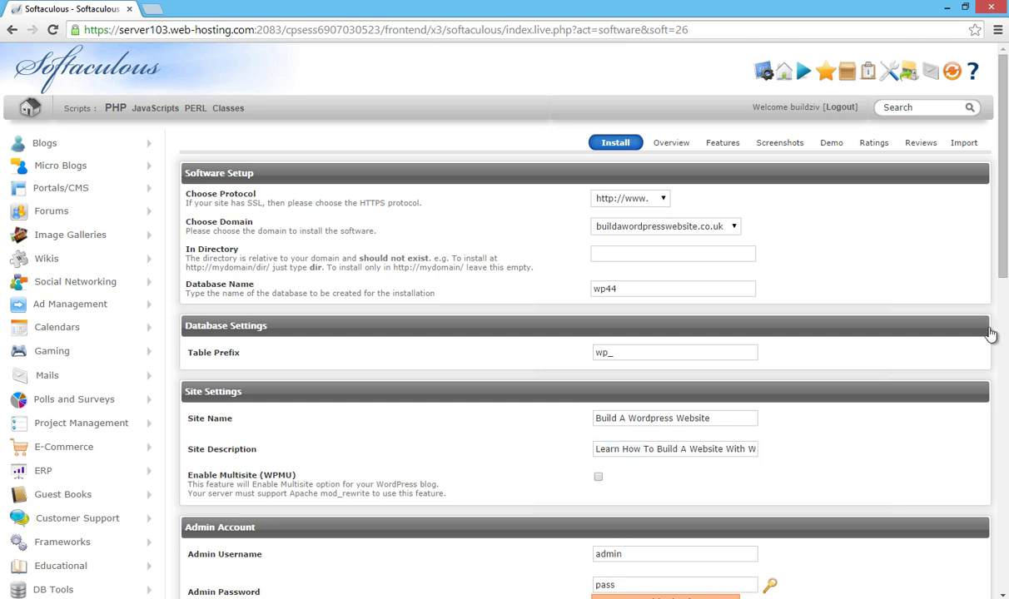
pyautogui.scroll(-2, 1003, 259)
pyautogui.scroll(-1, 1004, 259)
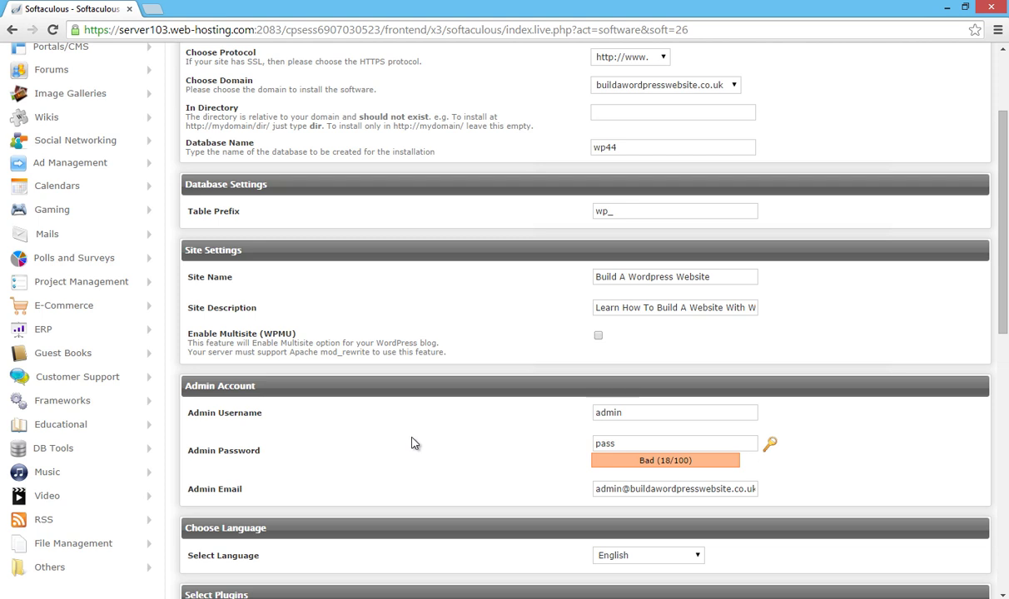
pyautogui.click(639, 413)
pyautogui.doubleClick(637, 413)
pyautogui.press('BackSpace')
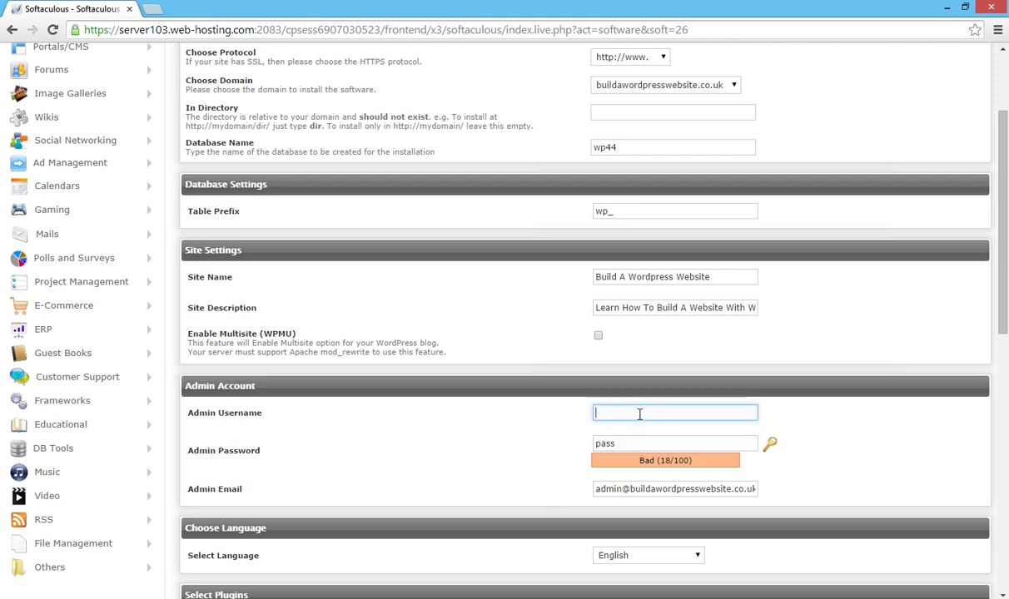
pyautogui.click(616, 442)
pyautogui.doubleClick(601, 442)
pyautogui.press('BackSpace')
pyautogui.click(610, 415)
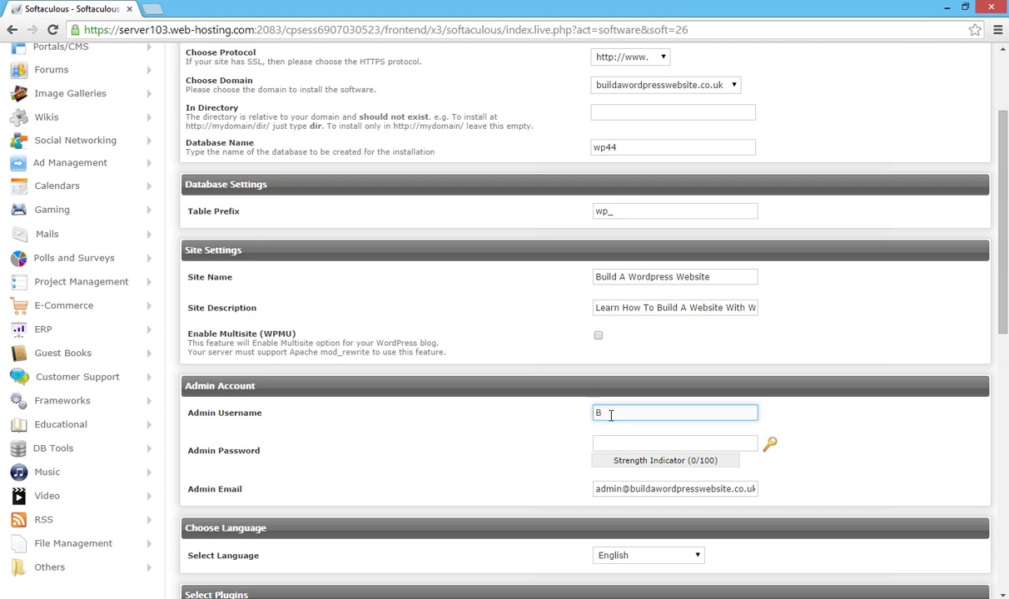
pyautogui.write('BuildWordpressWebsite')
pyautogui.click(680, 443)
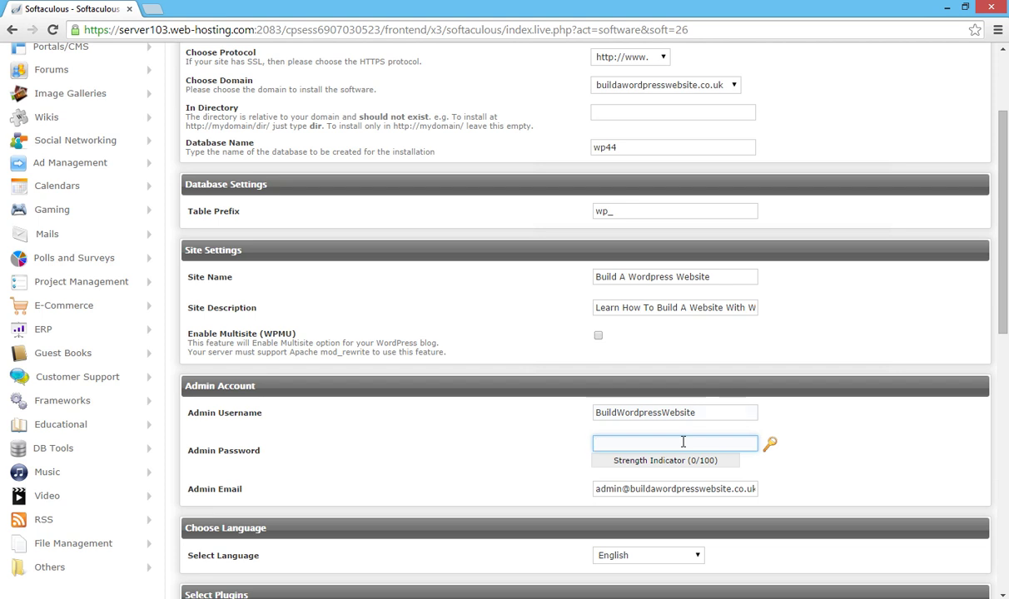
pyautogui.write('123qwe')
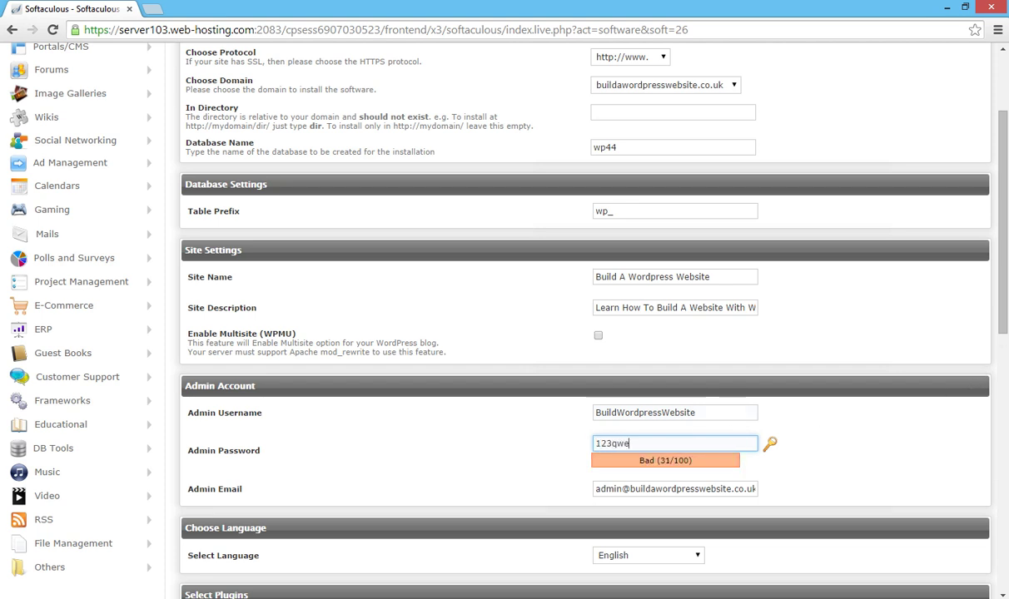
pyautogui.scroll(-1, 1003, 309)
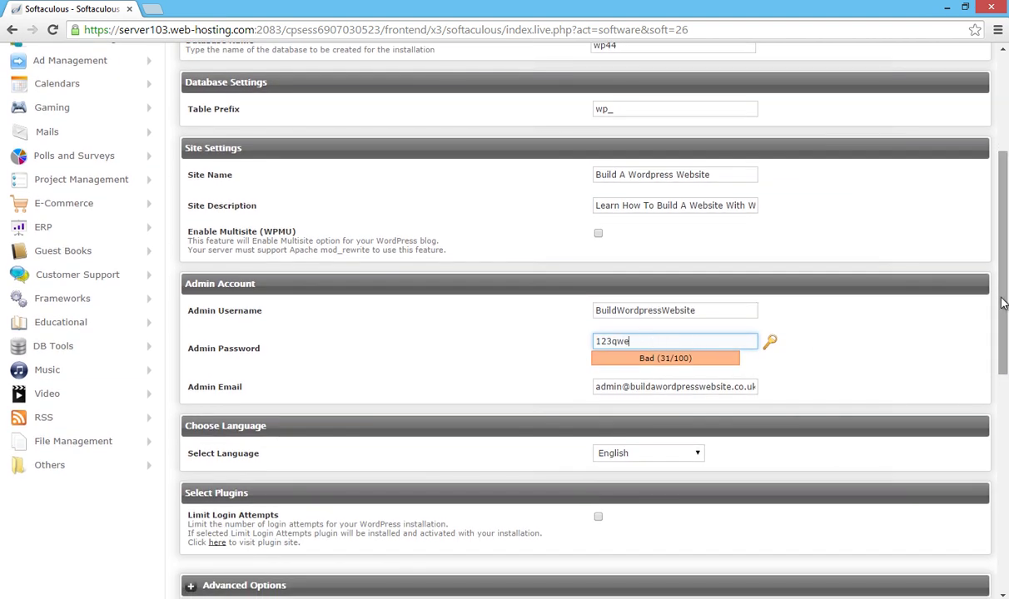
# Step: Scroll to the bottom of the form and run the WordPress installation
pyautogui.moveTo(1004, 306); pyautogui.dragTo(1005, 372)
pyautogui.scroll(-2, 1005, 372)
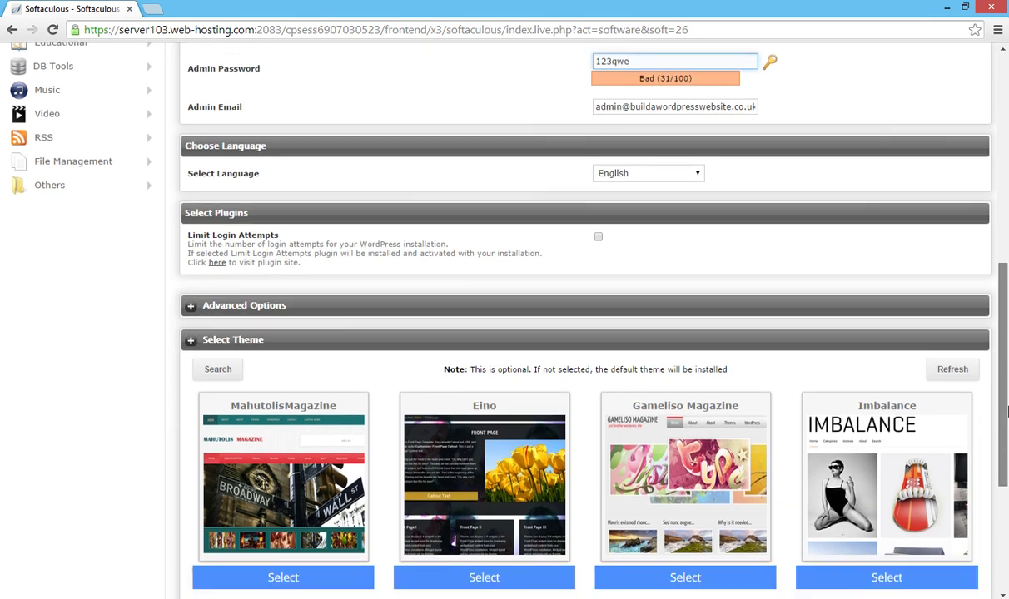
pyautogui.scroll(-3, 967, 582)
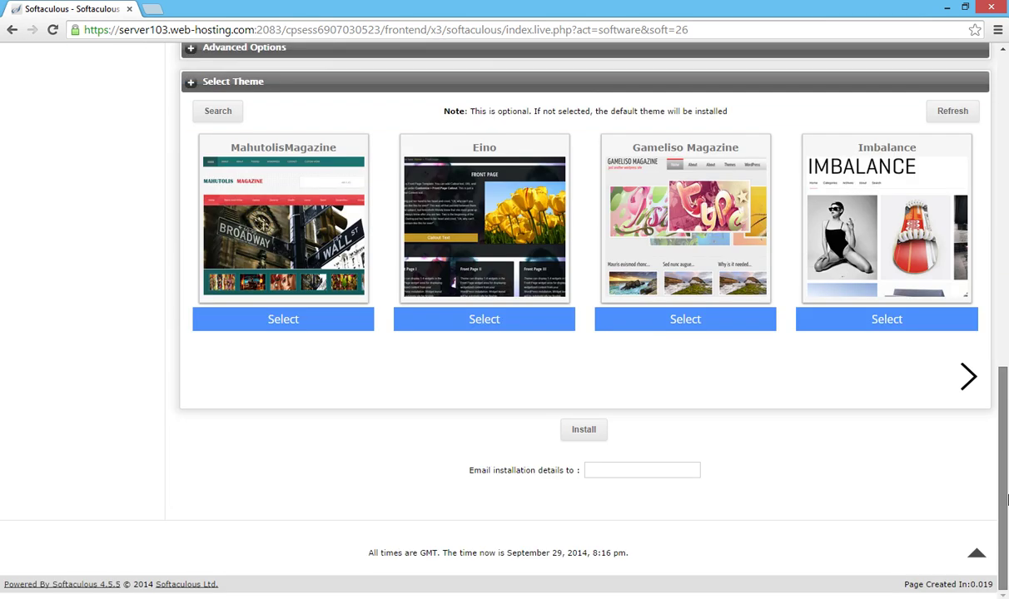
pyautogui.click(584, 432)
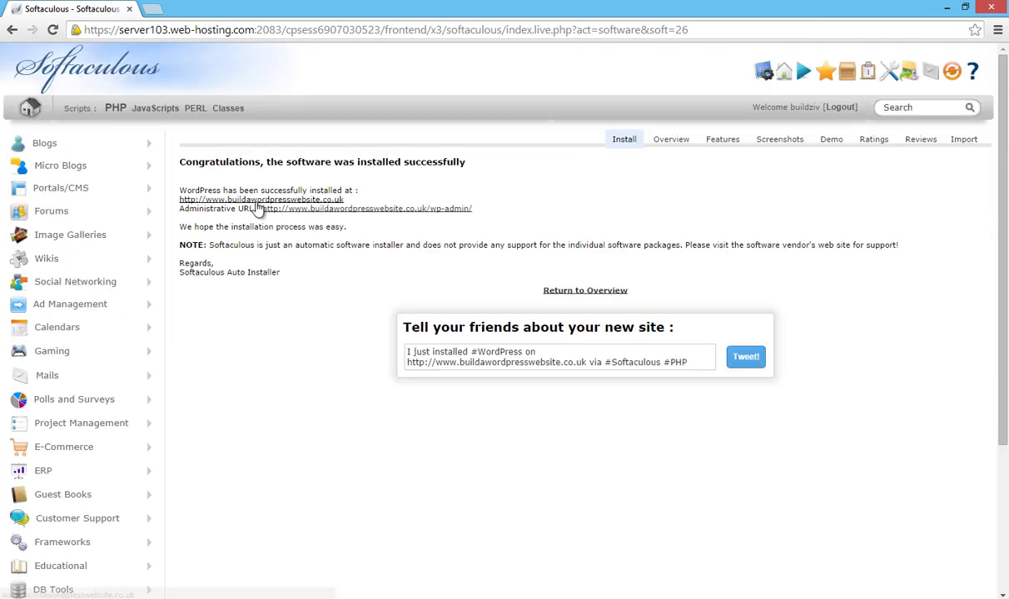
pyautogui.click(225, 200)
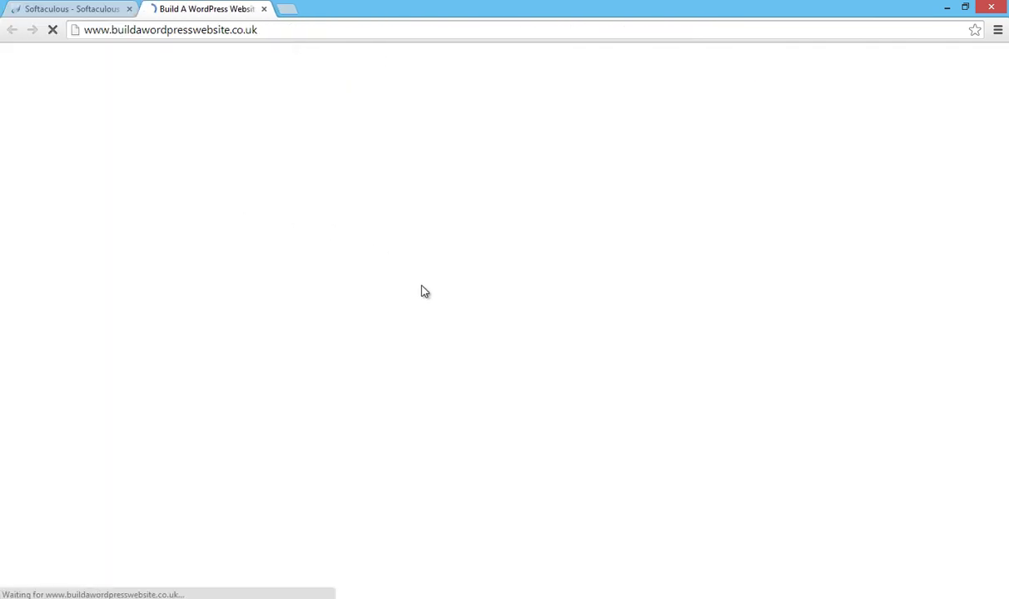